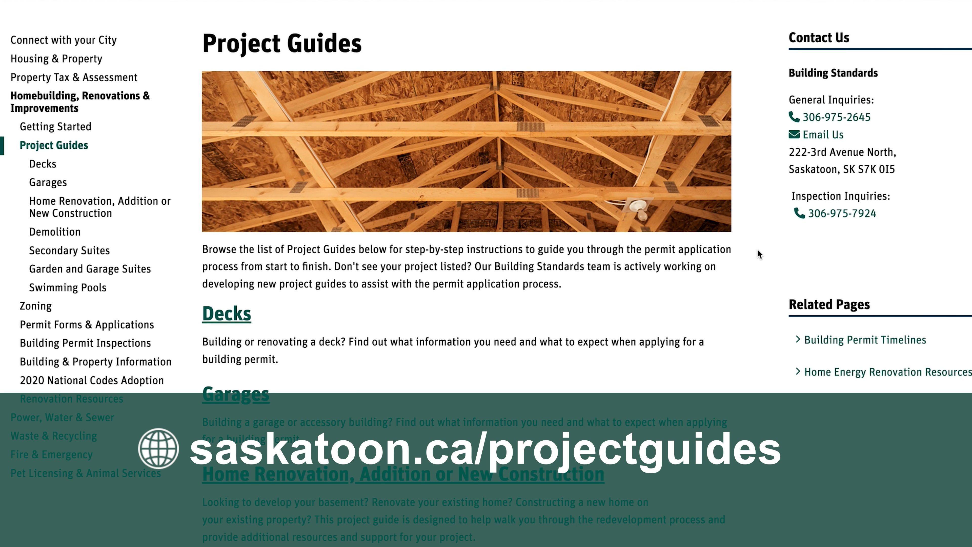
- Open the Home Renovation, Addition or New Construction project guide from further down the page
scroll(758, 250, down, 7)
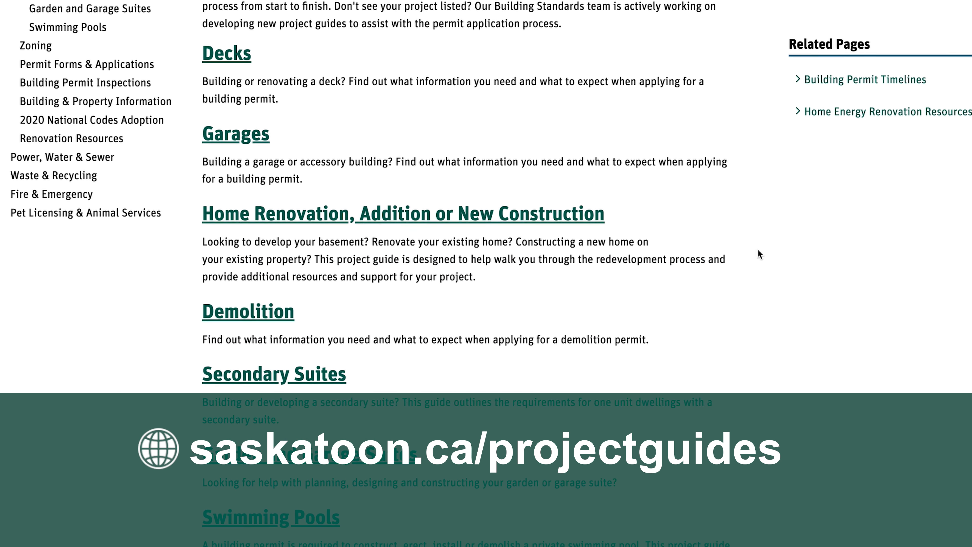
scroll(760, 254, down, 2)
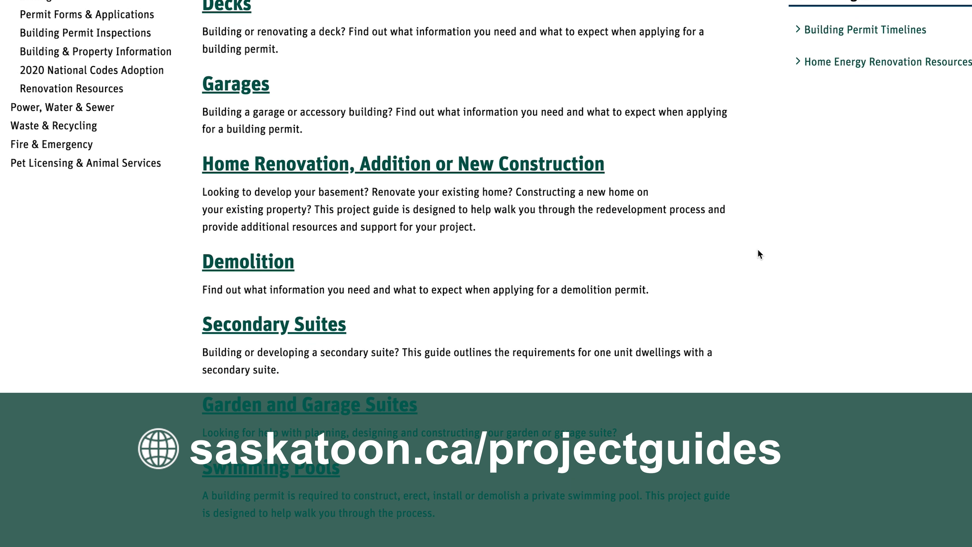
click(506, 162)
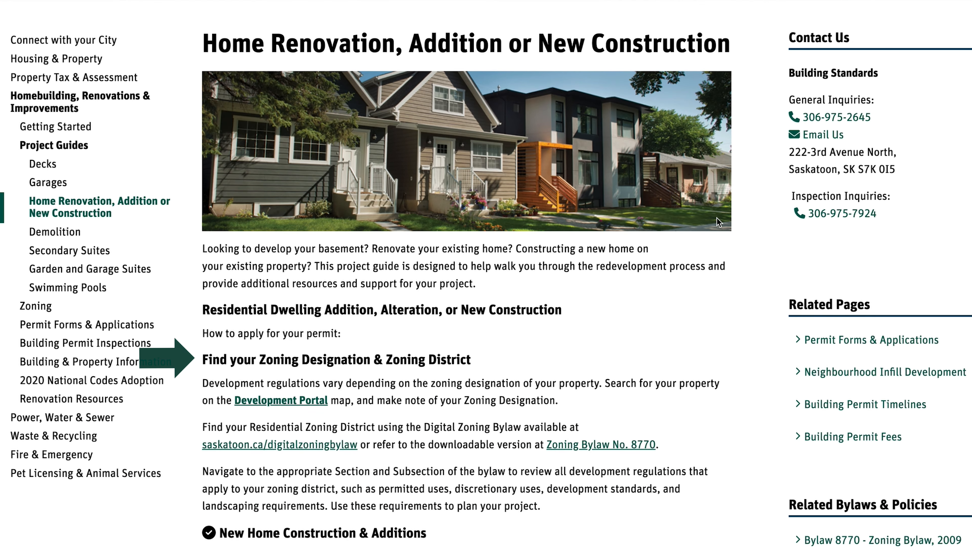
- Scroll through the New Home Construction checklist to Apply for your Permit and reach the portal sign-in
scroll(757, 224, down, 5)
scroll(757, 224, down, 6)
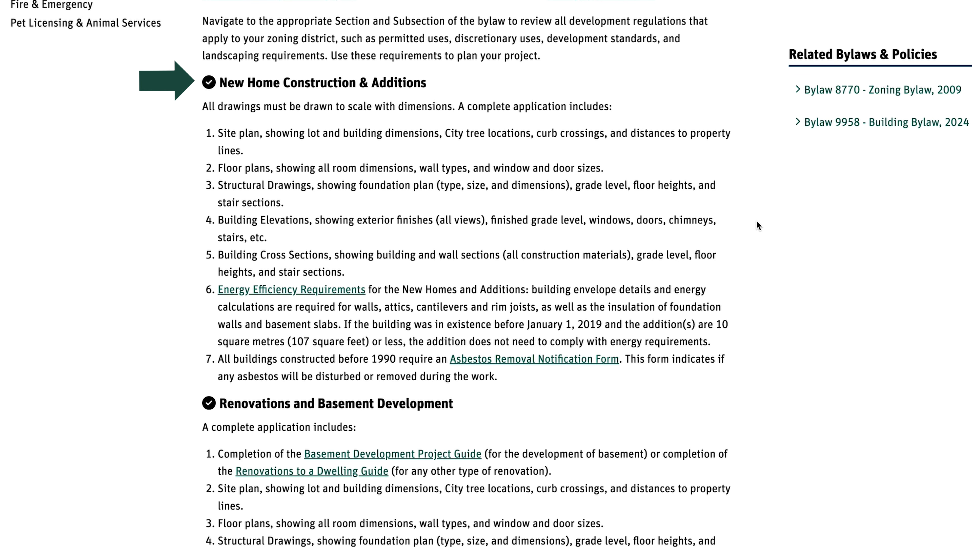
scroll(757, 225, down, 10)
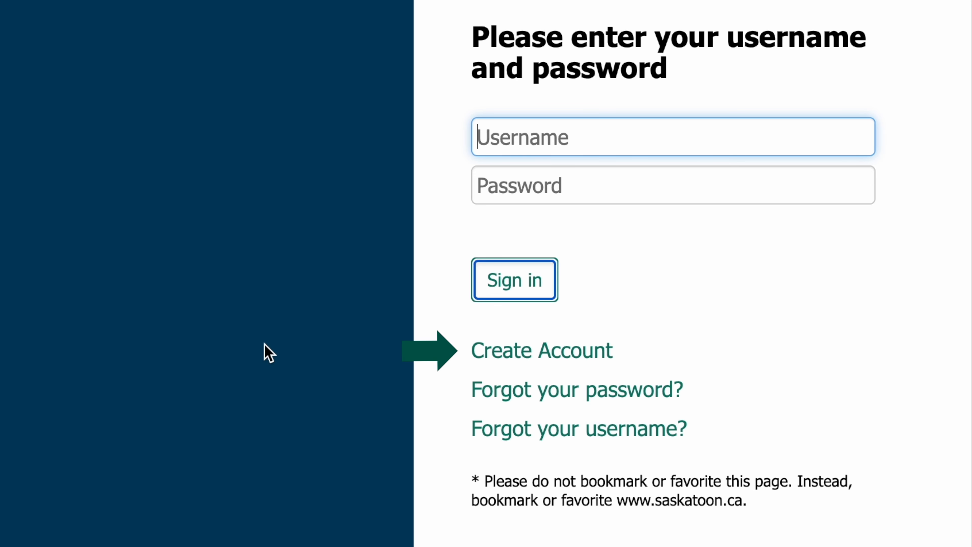
- Sign in to the ePermitting portal with the account's username and password
click(532, 355)
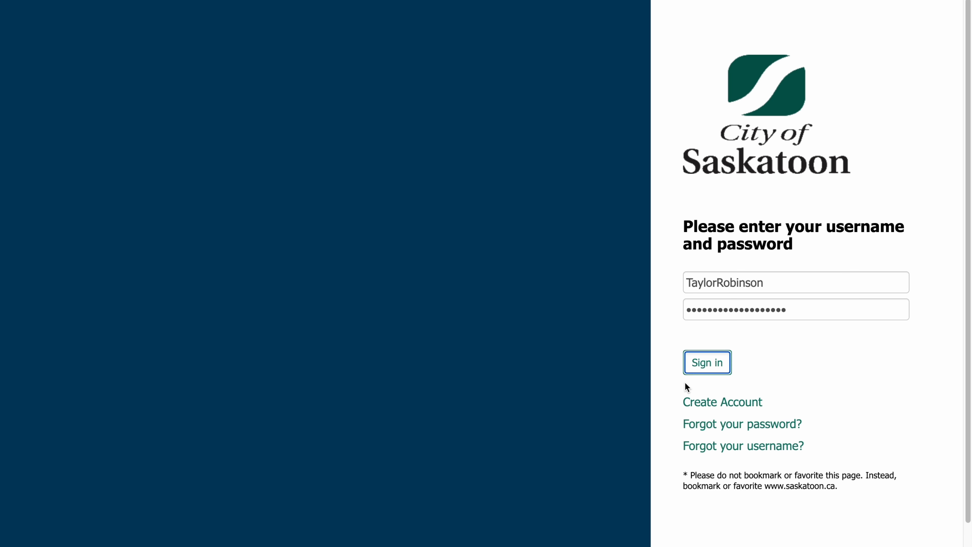
click(707, 364)
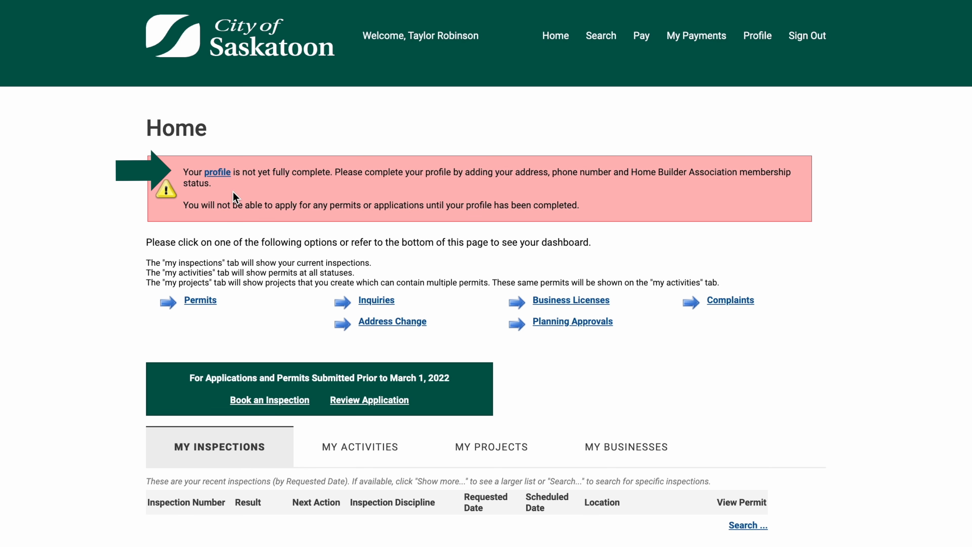
- In the profile, turn on Receive Email for every action completion notice (amended, cancelled, withdrawn, etc.) and save
click(218, 172)
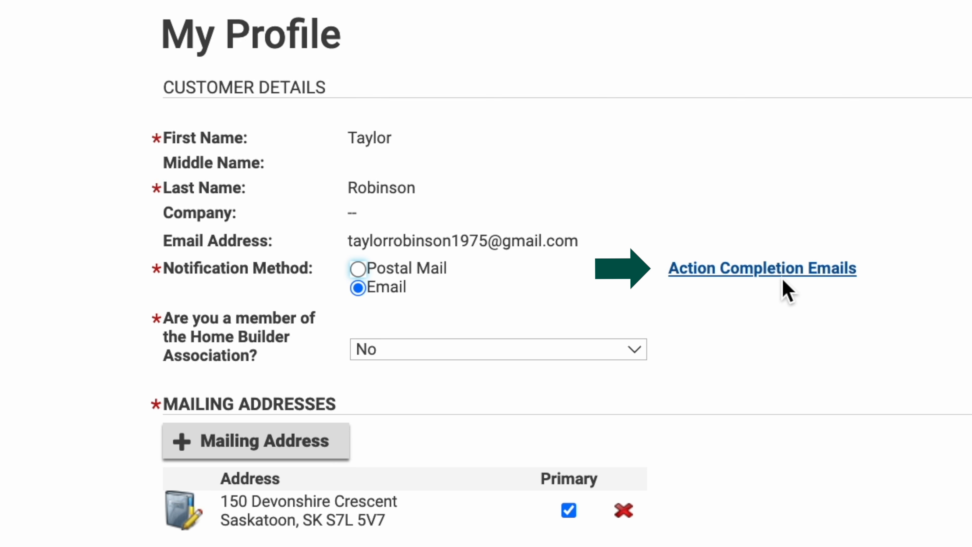
click(785, 273)
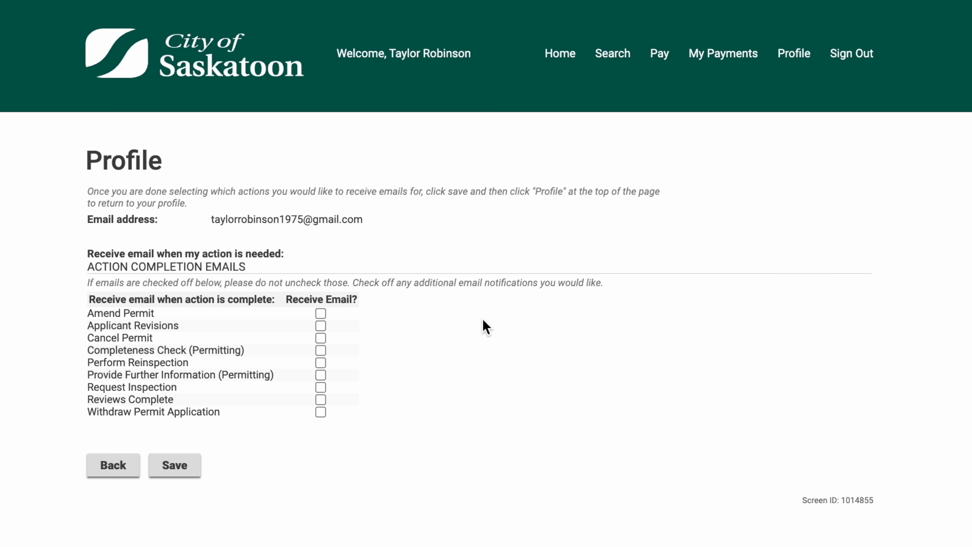
click(321, 313)
click(321, 326)
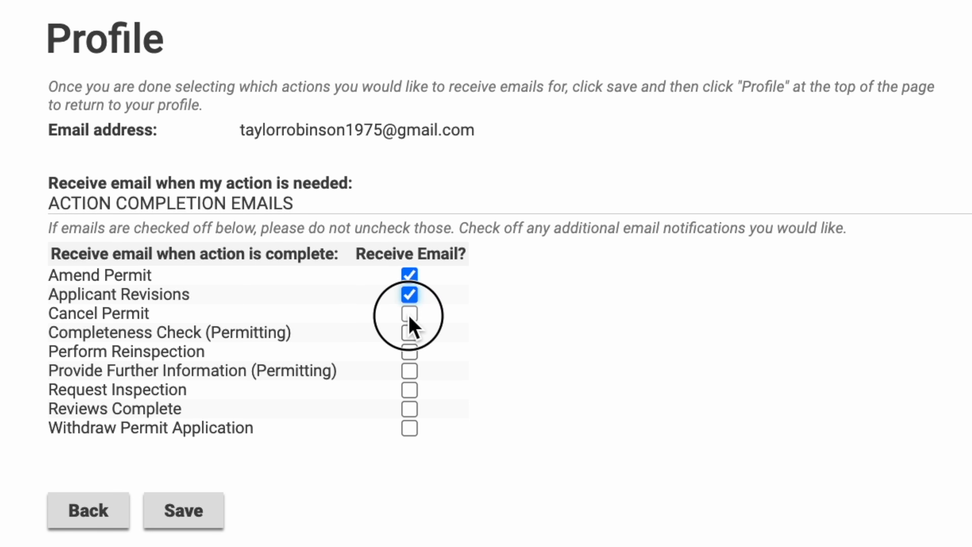
click(409, 315)
click(409, 332)
click(409, 351)
click(409, 370)
click(410, 391)
click(409, 428)
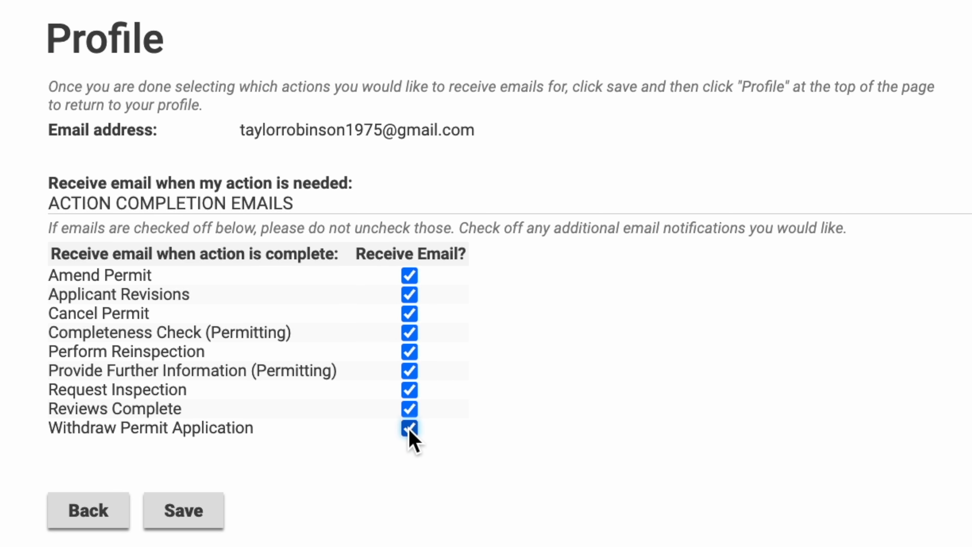
click(190, 517)
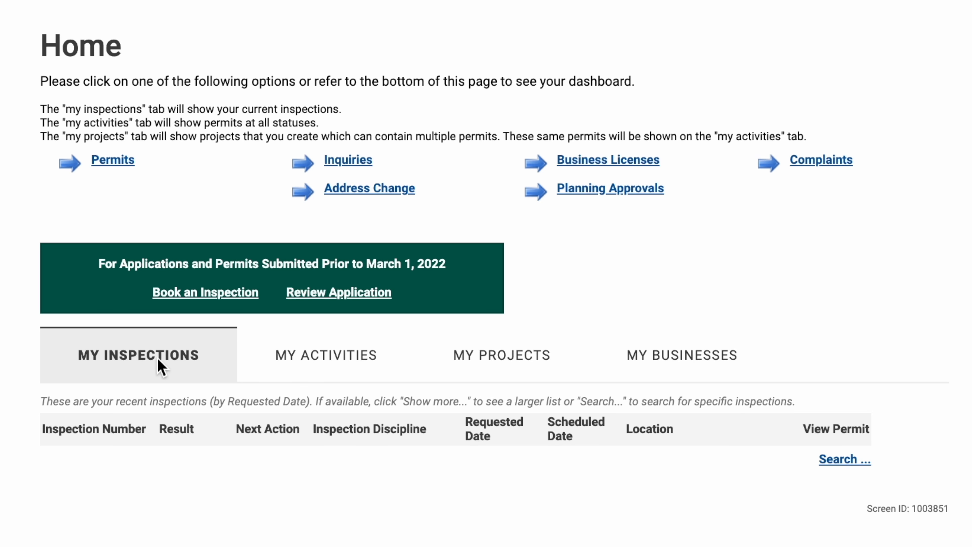
- Check the My Activities and My Projects tabs, then go to Permits to apply for one
click(298, 353)
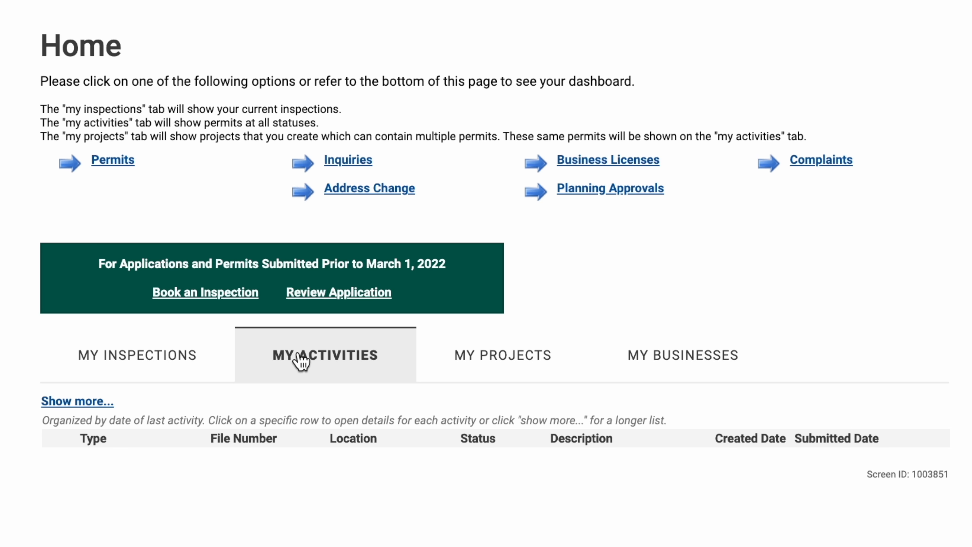
click(485, 355)
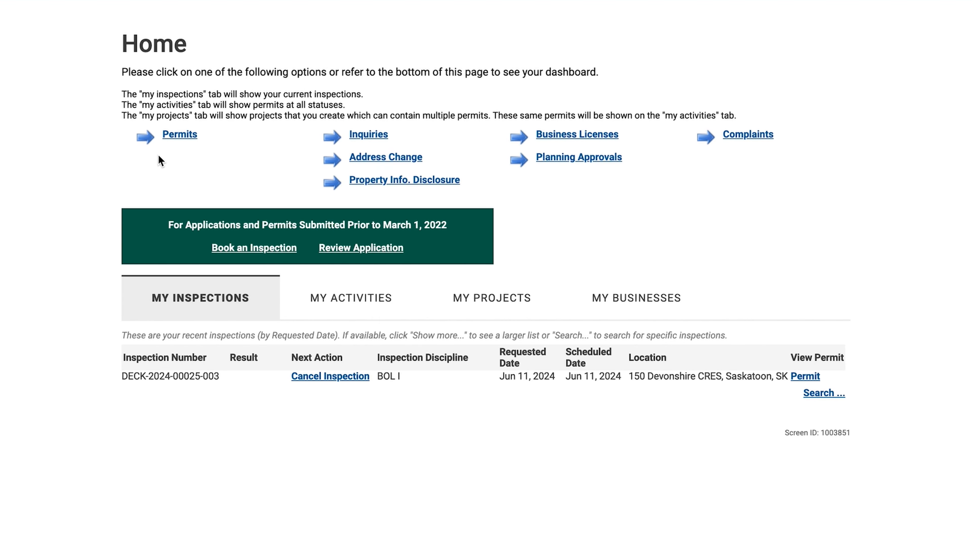
click(185, 137)
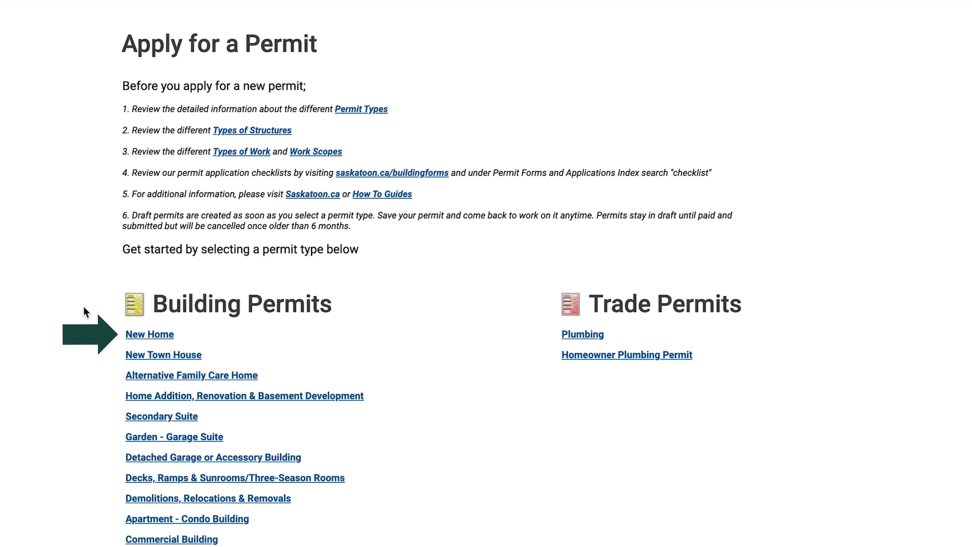
click(146, 336)
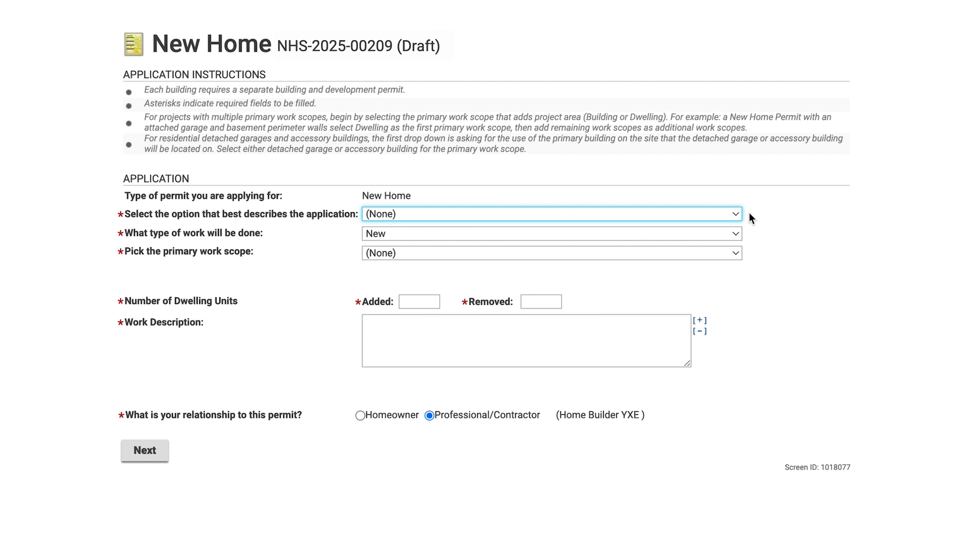
- Classify the application as One Unit / Single Detached, New work, with Dwelling as primary scope
click(736, 214)
click(715, 228)
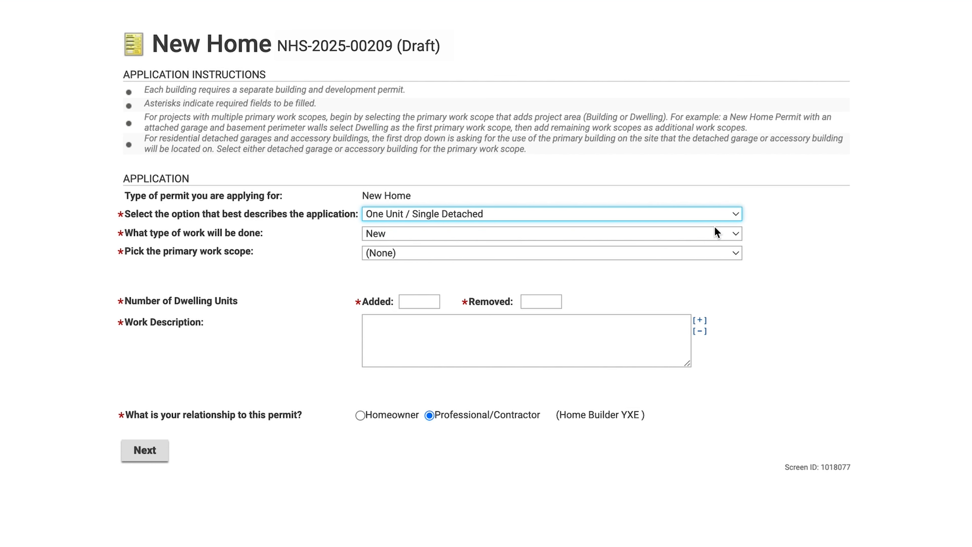
click(736, 233)
click(737, 233)
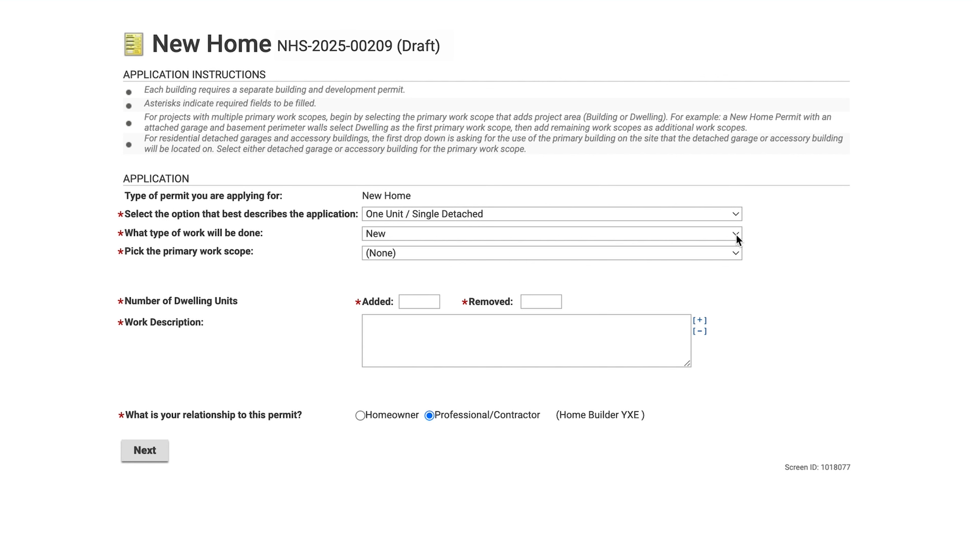
click(736, 253)
click(726, 268)
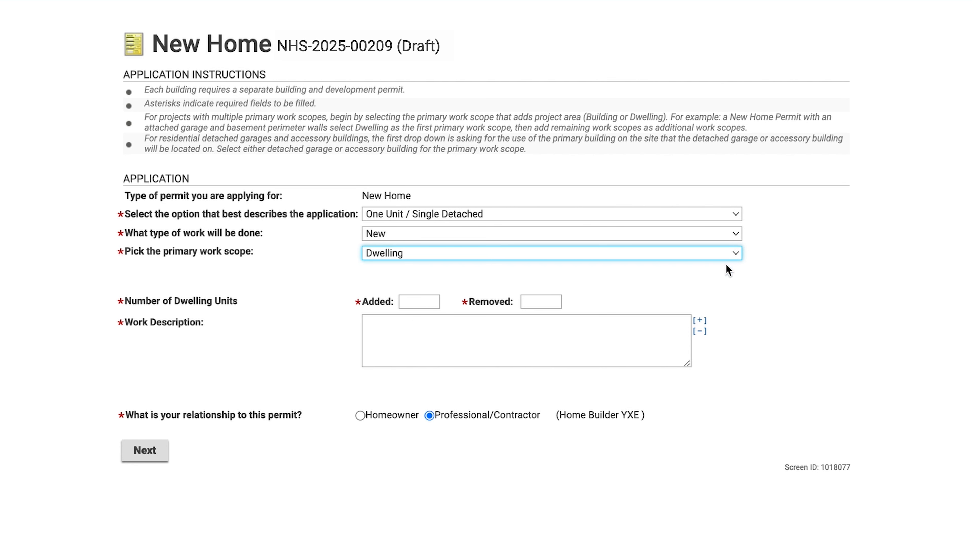
- Enter 1 dwelling unit added, 0 removed, and describe the work as 'two-storey home'
click(426, 302)
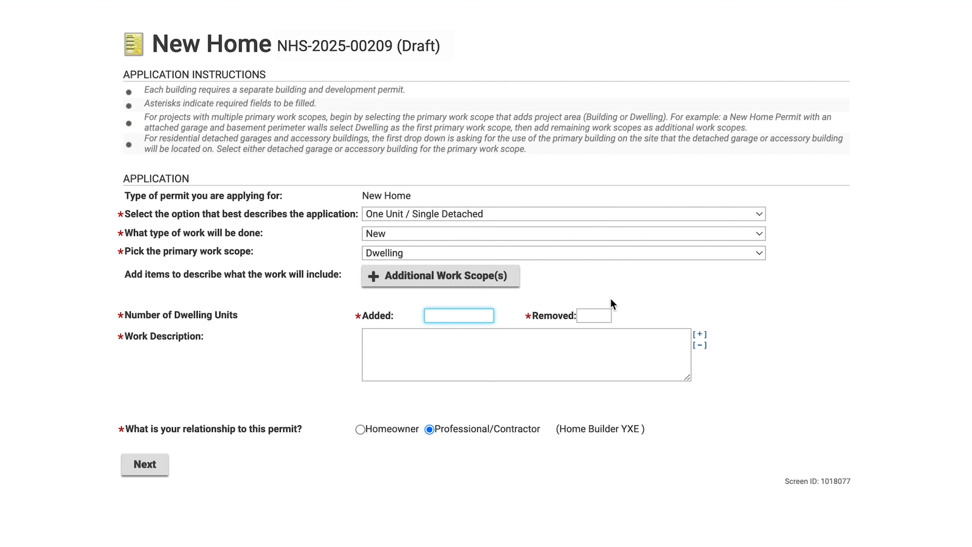
text(1)
click(610, 317)
text(0)
click(620, 340)
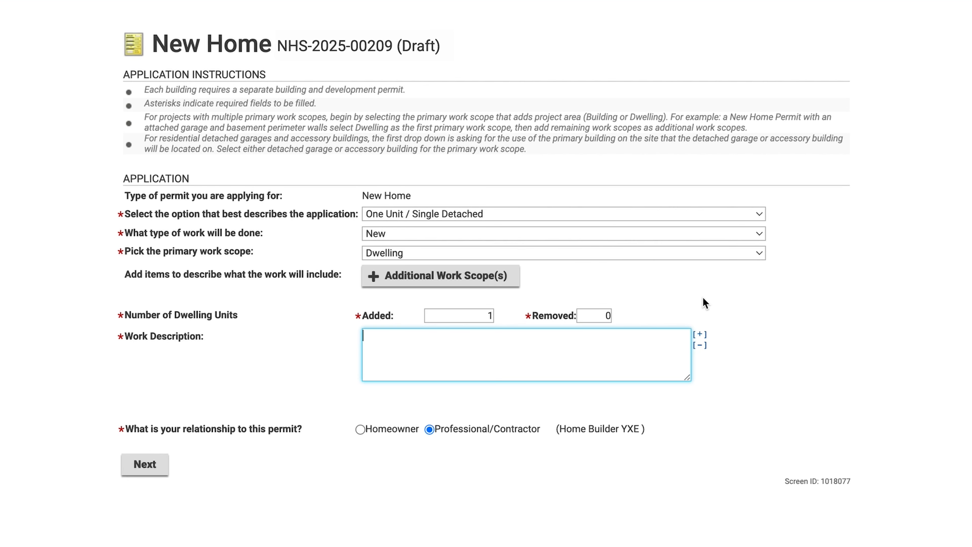
text(two-storey home)
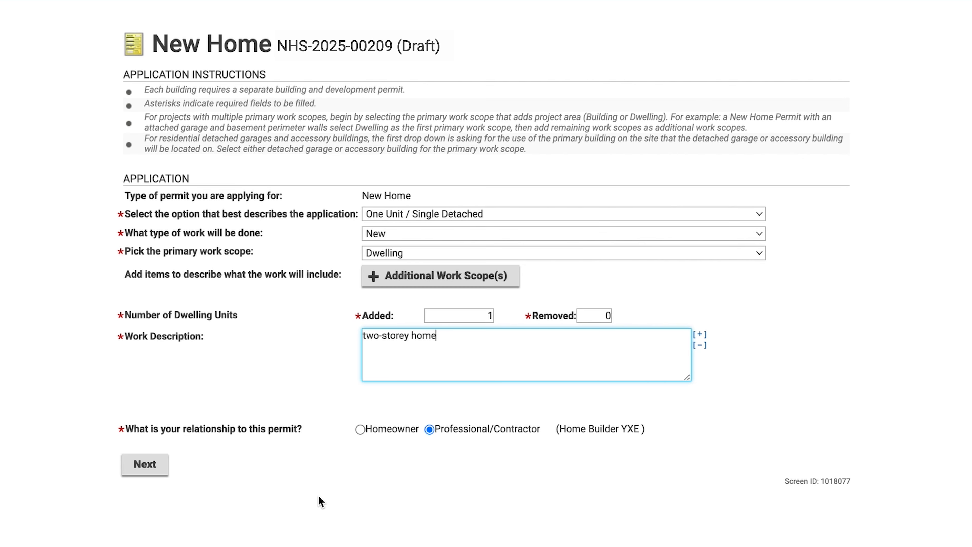
- On the Locations page, search the site address and add its matching parcel to the draft
click(159, 464)
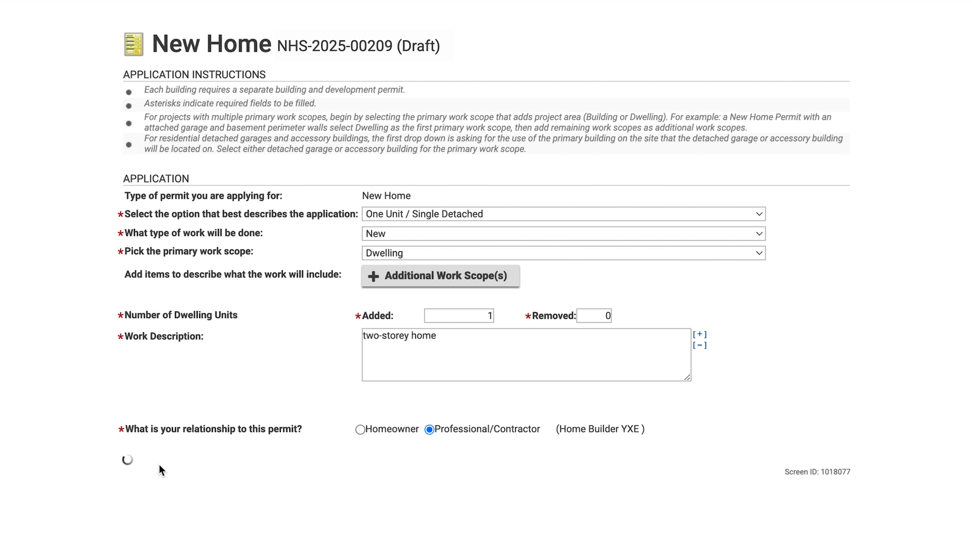
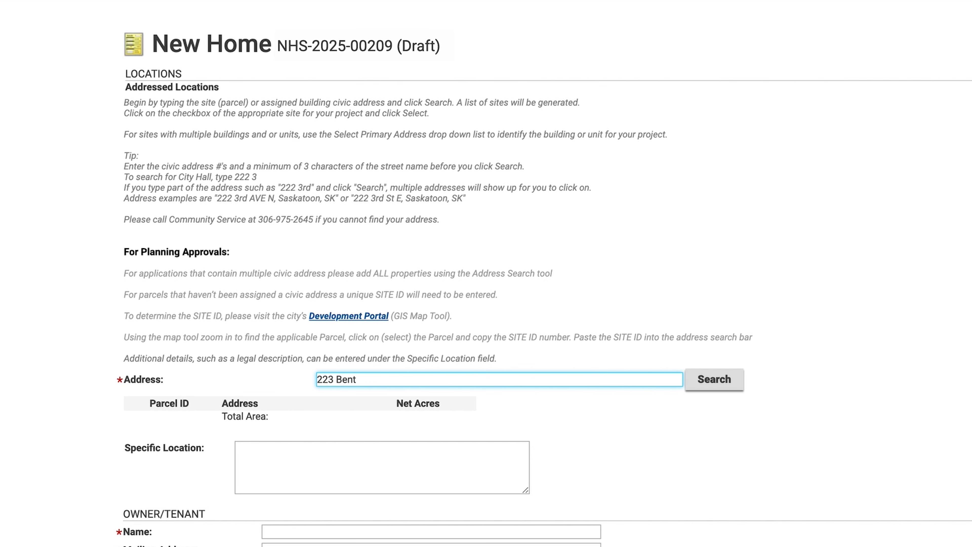
click(725, 387)
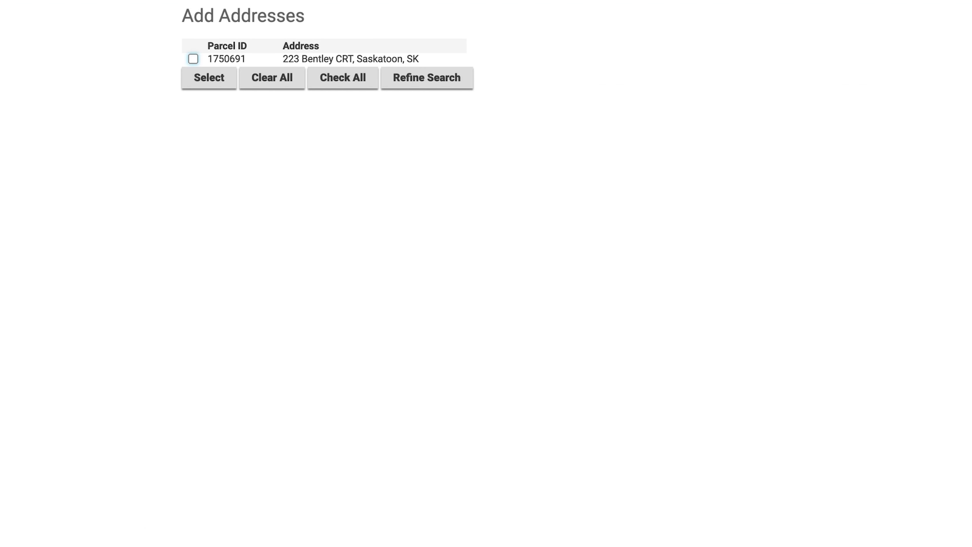
click(193, 59)
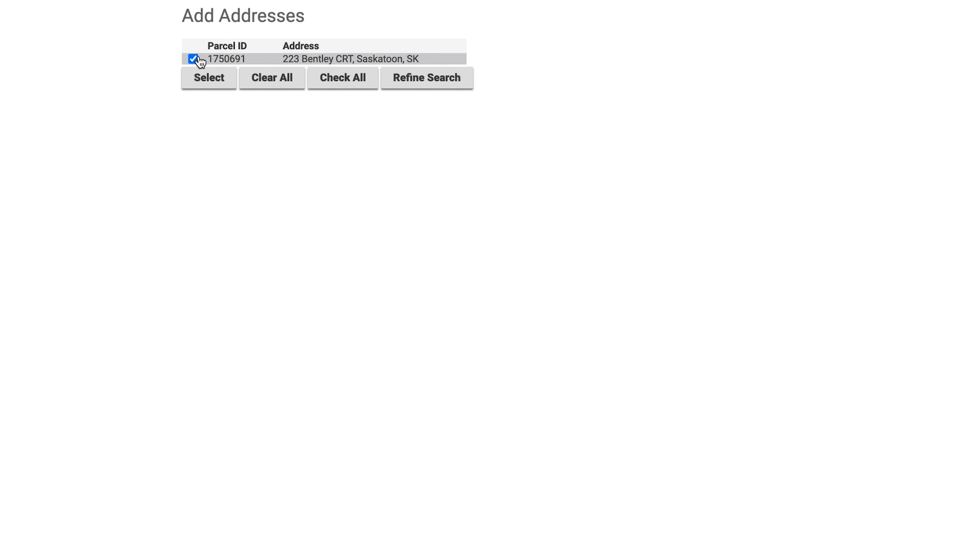
click(212, 81)
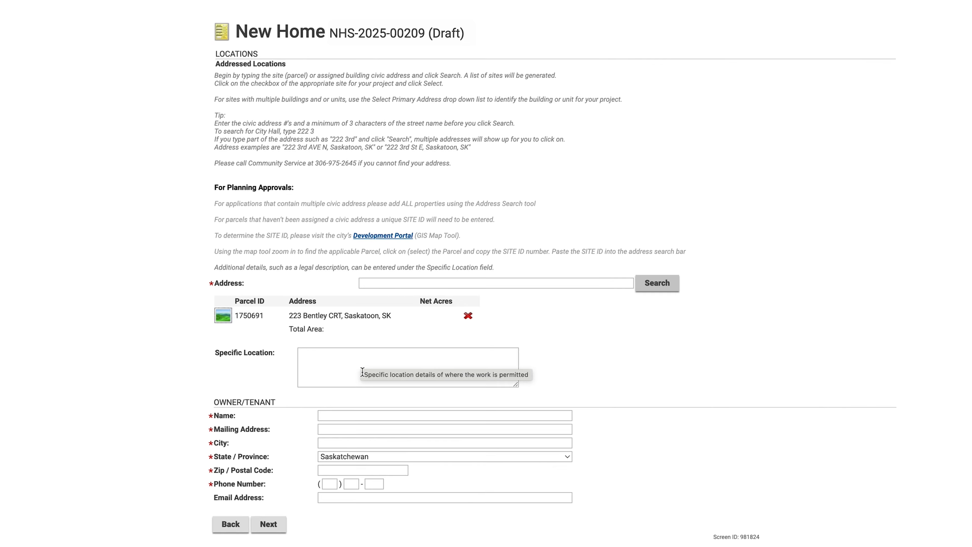
- Fill in the owner/tenant's name, mailing address, city Saskatoon, and the start of the postal code
click(358, 415)
text(Home Builder YXE)
key(Tab)
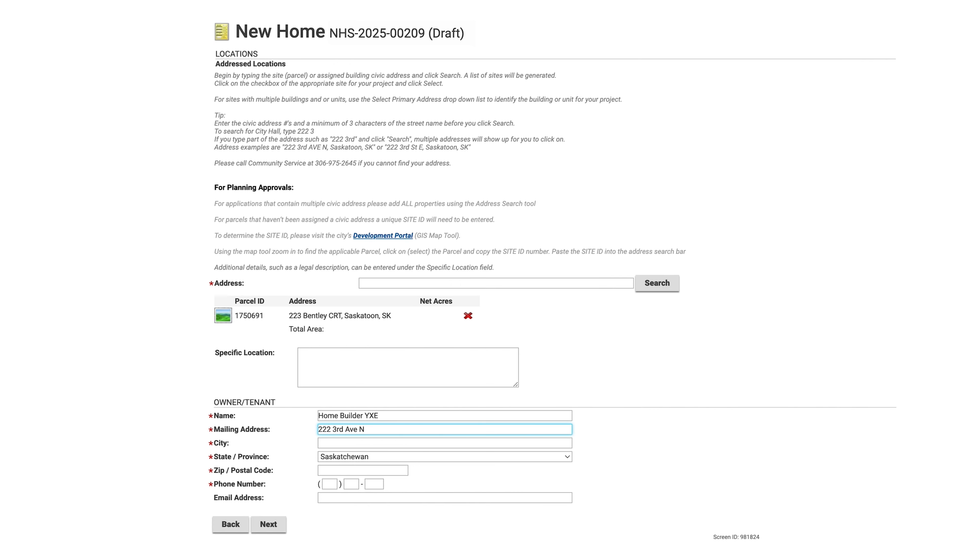
key(Tab)
text(Saskatoon)
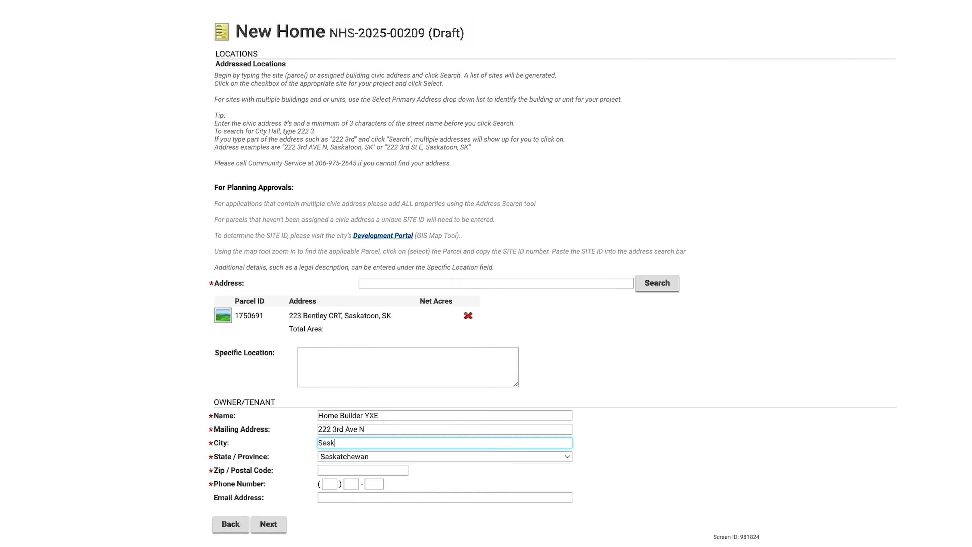
key(Tab)
key(Tab)
text(S7K)
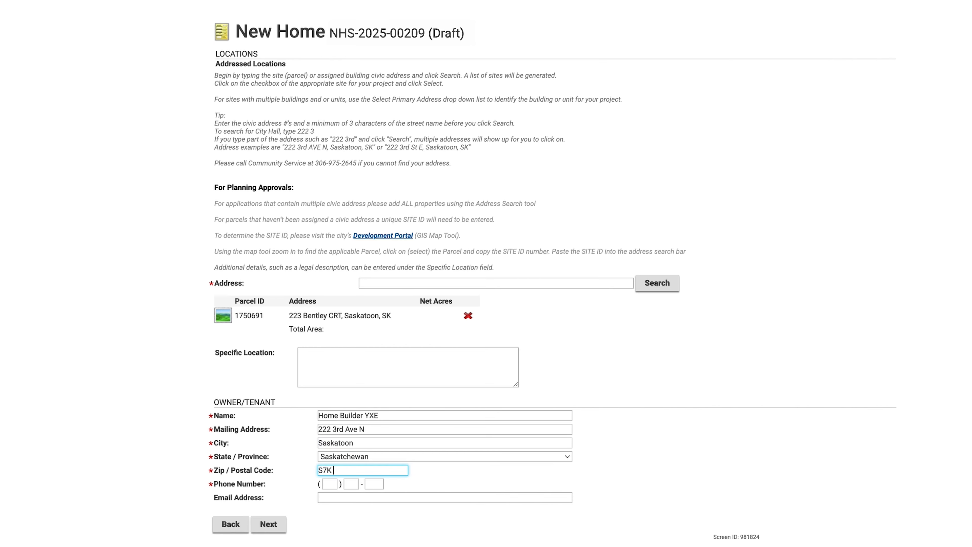
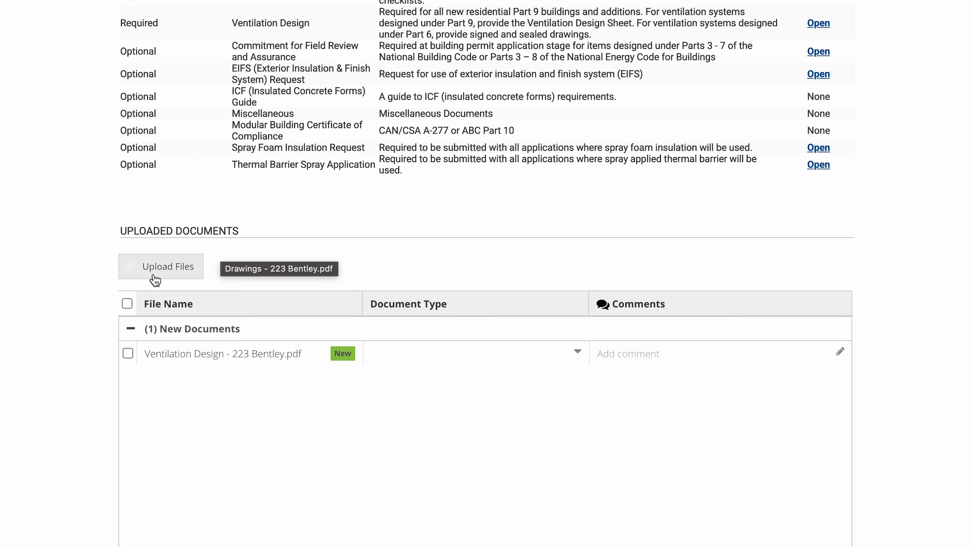
- Upload the Energy Compliance and Drawings PDFs and set the Drawings file's type to Drawings
double_click(433, 226)
click(168, 267)
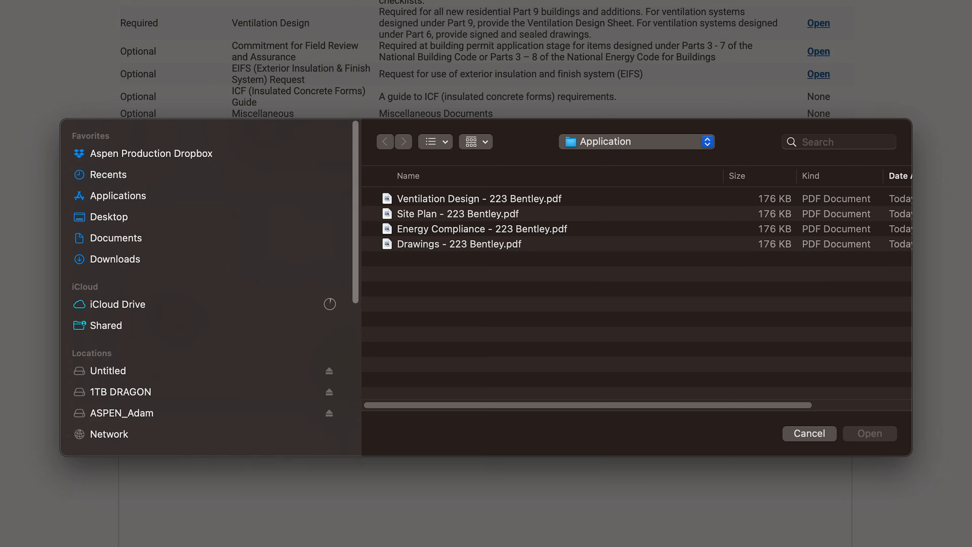
double_click(497, 245)
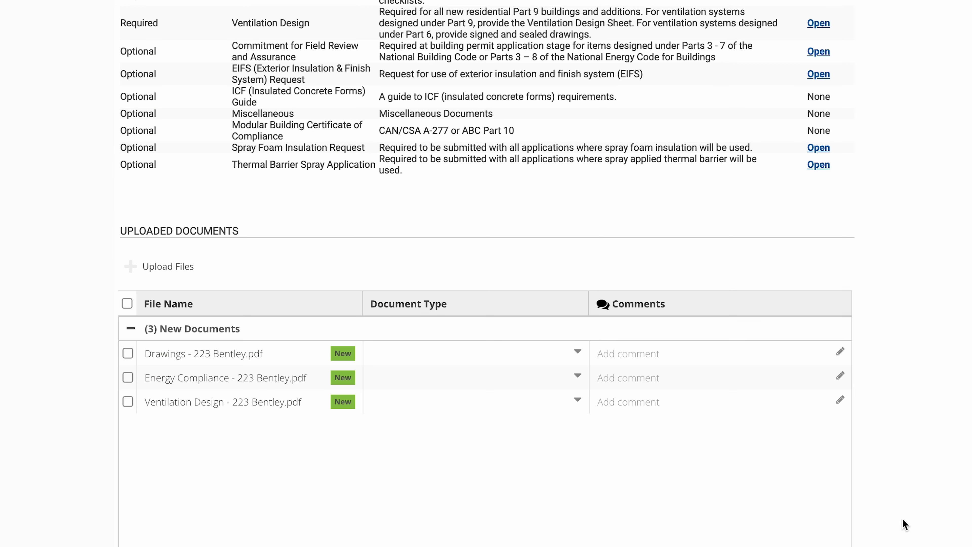
scroll(942, 517, down, 5)
click(578, 187)
click(545, 232)
- Set the other files' types to Energy Compliance Documents and Ventilation Design, then proceed to contractors
click(577, 210)
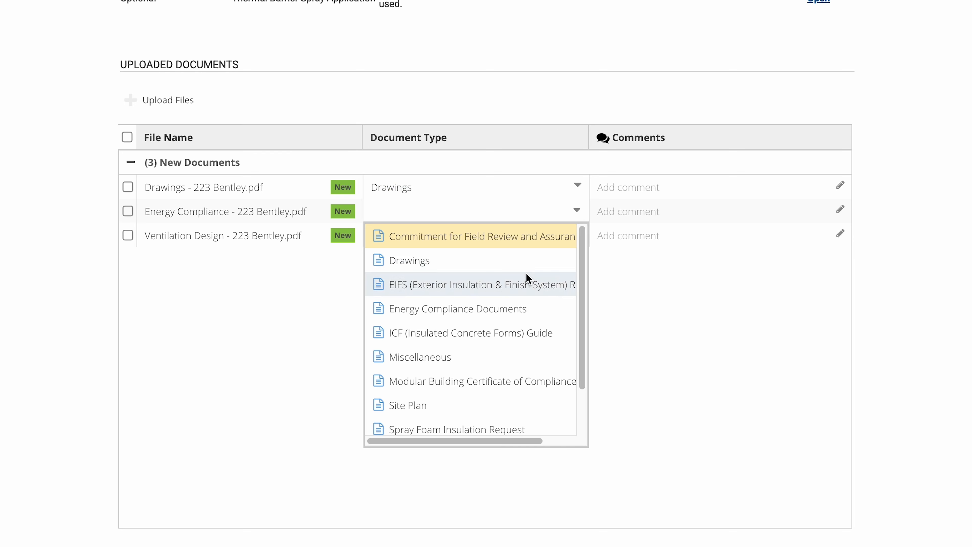
click(514, 308)
click(577, 235)
scroll(495, 358, down, 3)
click(443, 448)
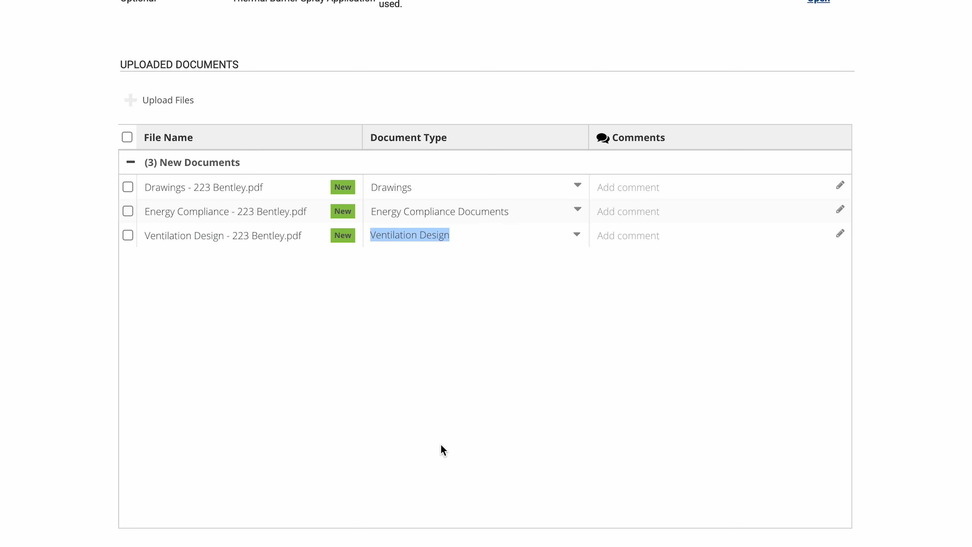
scroll(443, 421, down, 3)
click(208, 526)
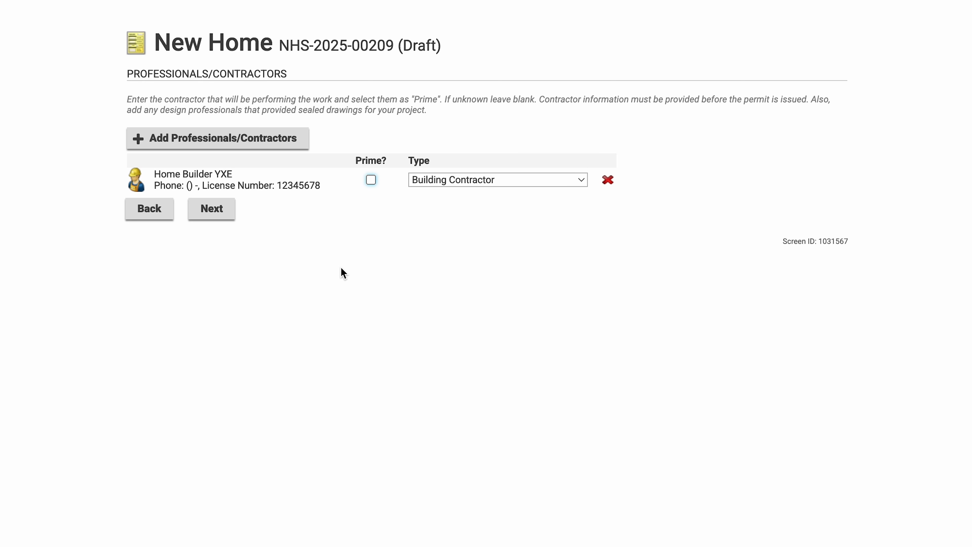
- Mark Home Builder YXE as prime contractor and advance past the Contacts page
click(370, 180)
click(217, 209)
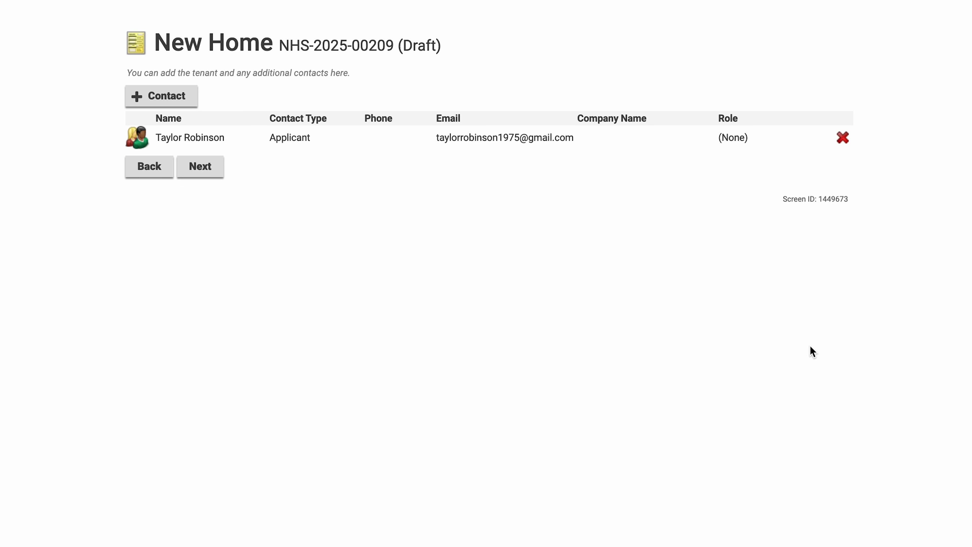
click(215, 172)
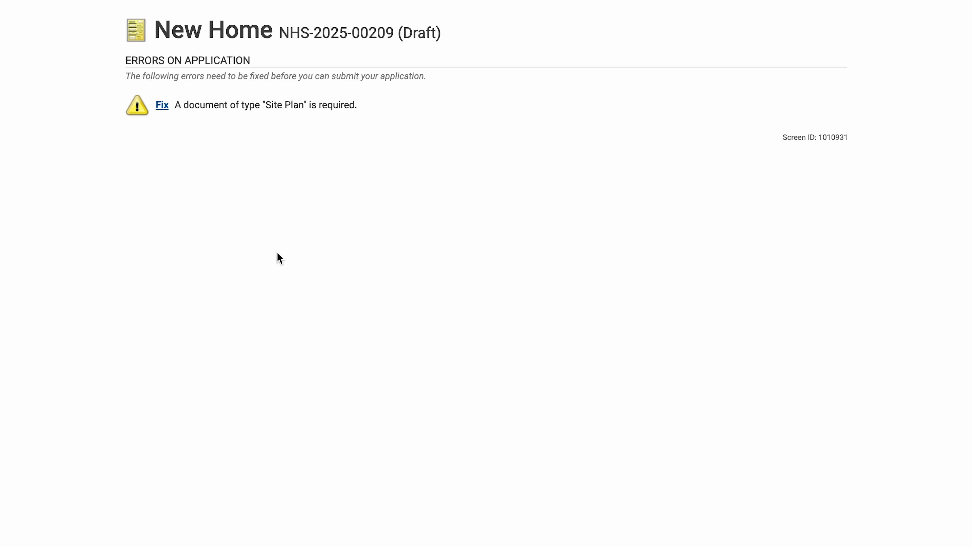
click(166, 108)
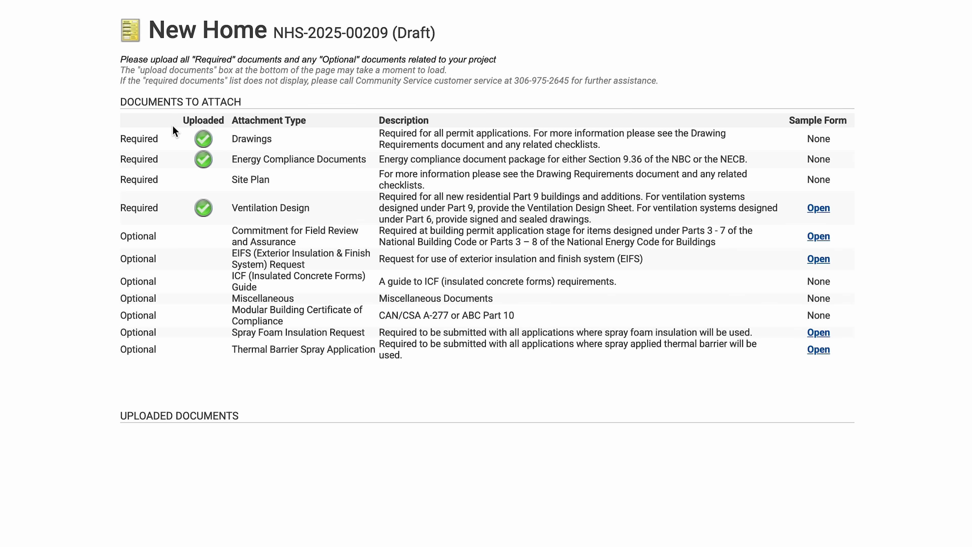
click(193, 451)
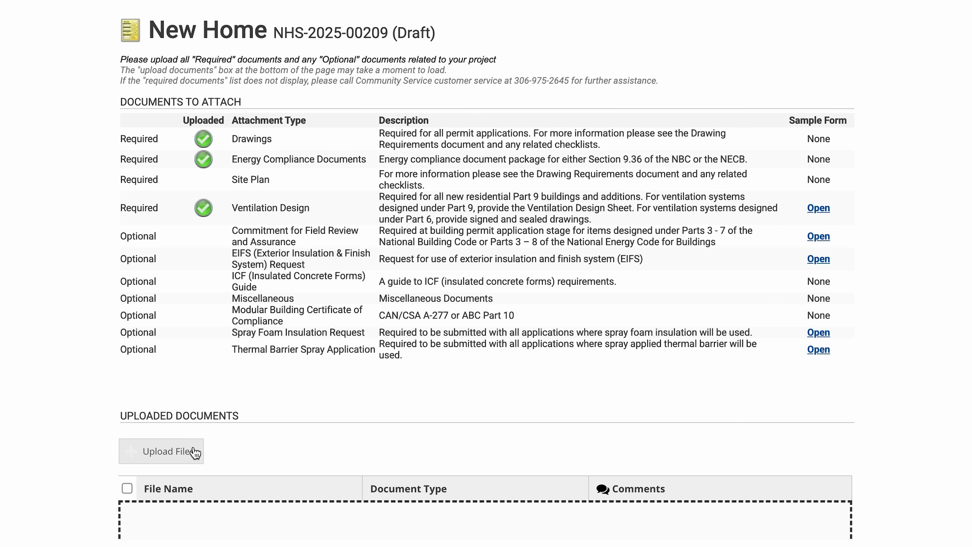
double_click(457, 216)
scroll(463, 307, down, 5)
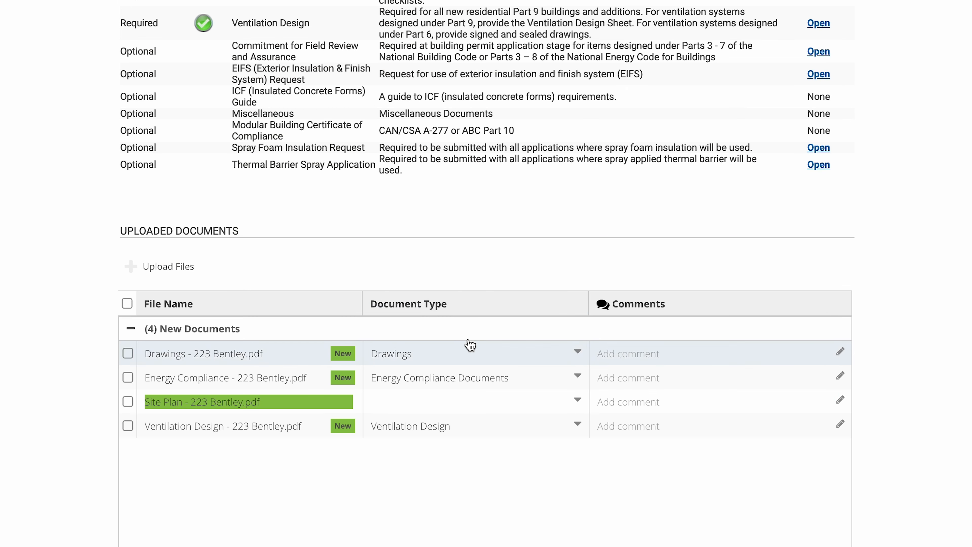
click(581, 402)
scroll(528, 506, down, 3)
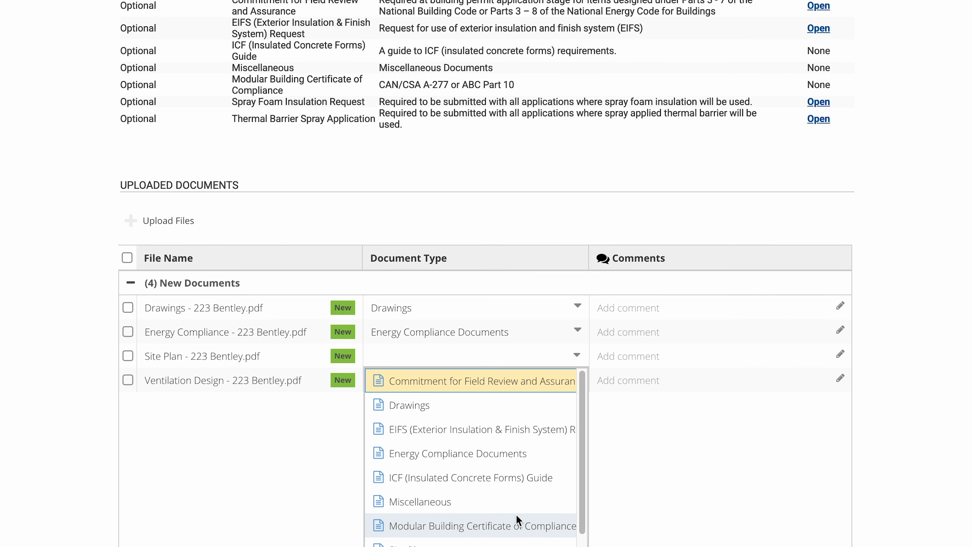
click(514, 521)
- Advance through the contractors and contacts pages to Submit Application
scroll(530, 420, down, 5)
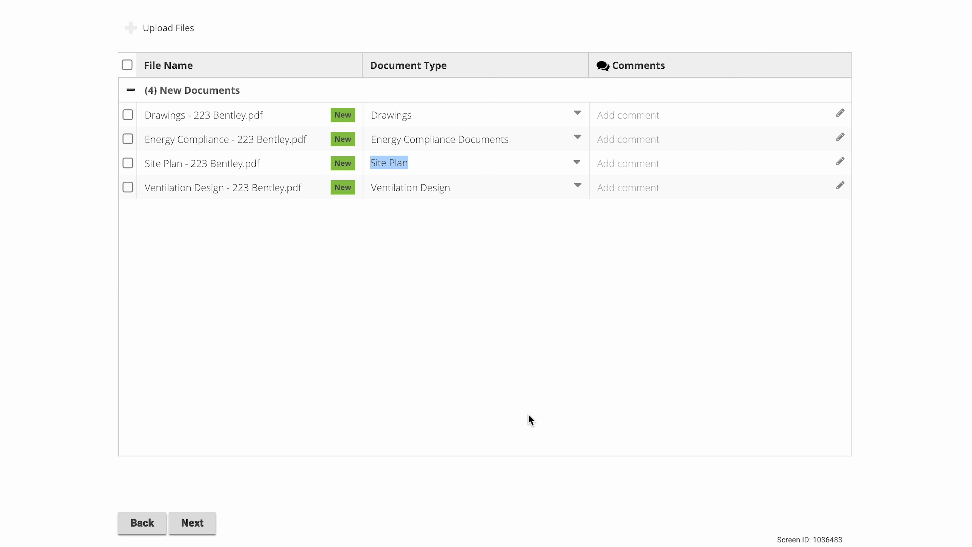
click(205, 520)
click(213, 206)
click(212, 169)
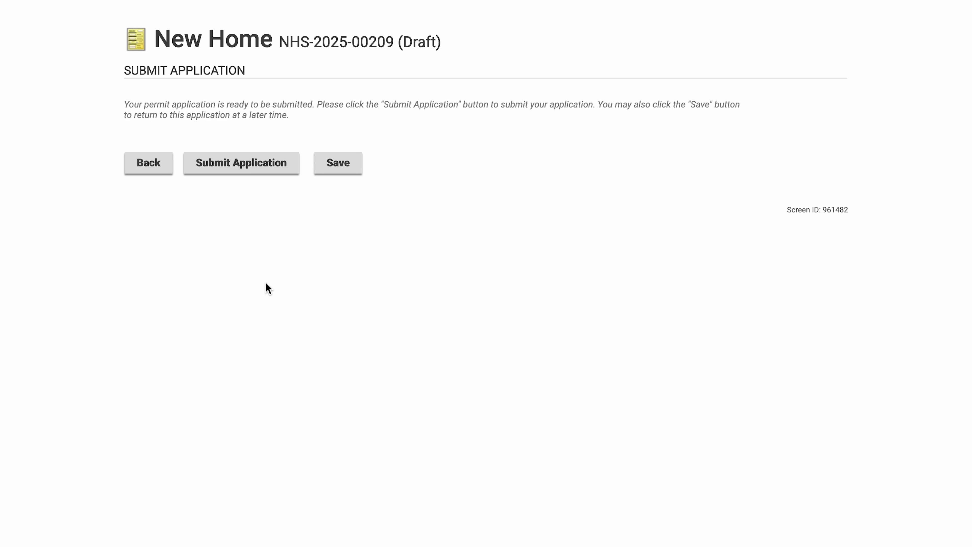
- Save the New Home application and submit it
click(336, 161)
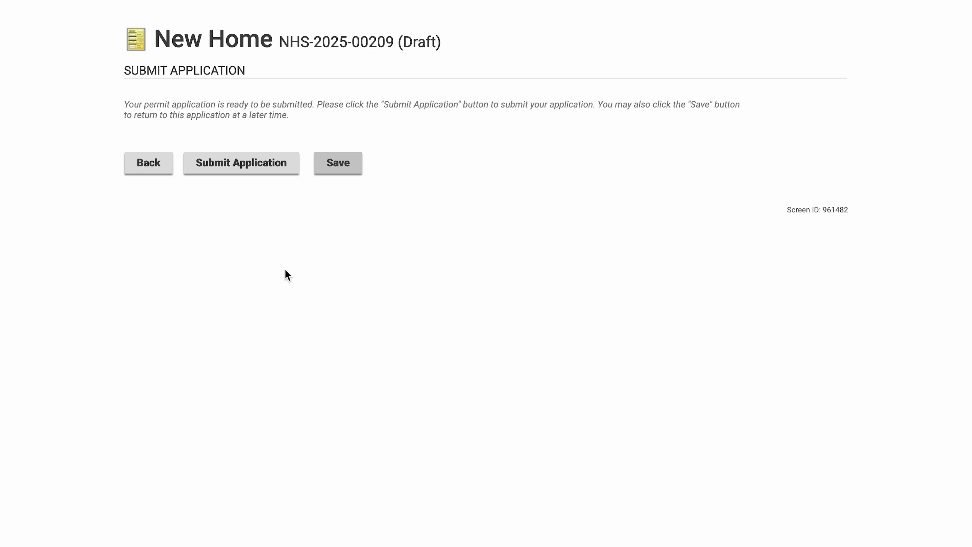
click(257, 166)
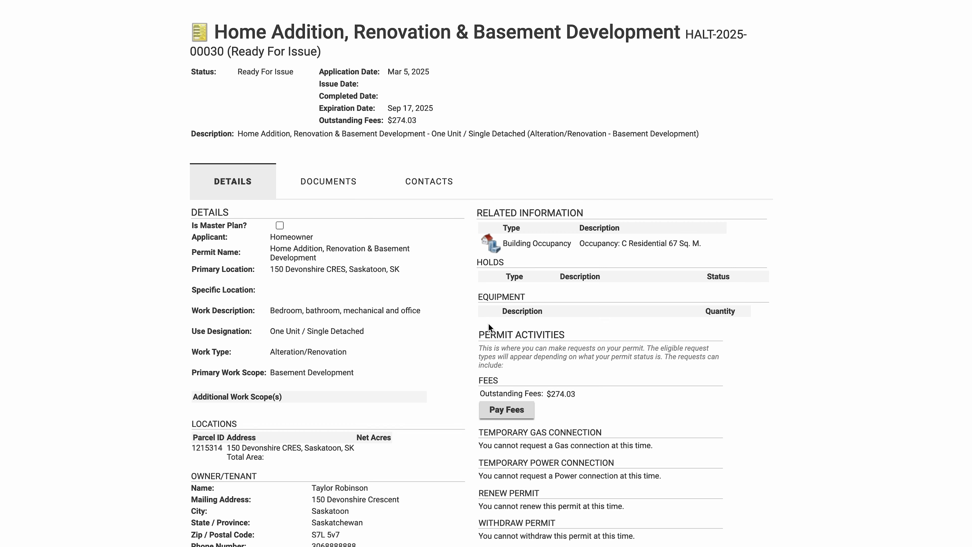
- Fill in the card payment for the $274.03 fees: cardholder name, card number, expiry and security code
click(512, 411)
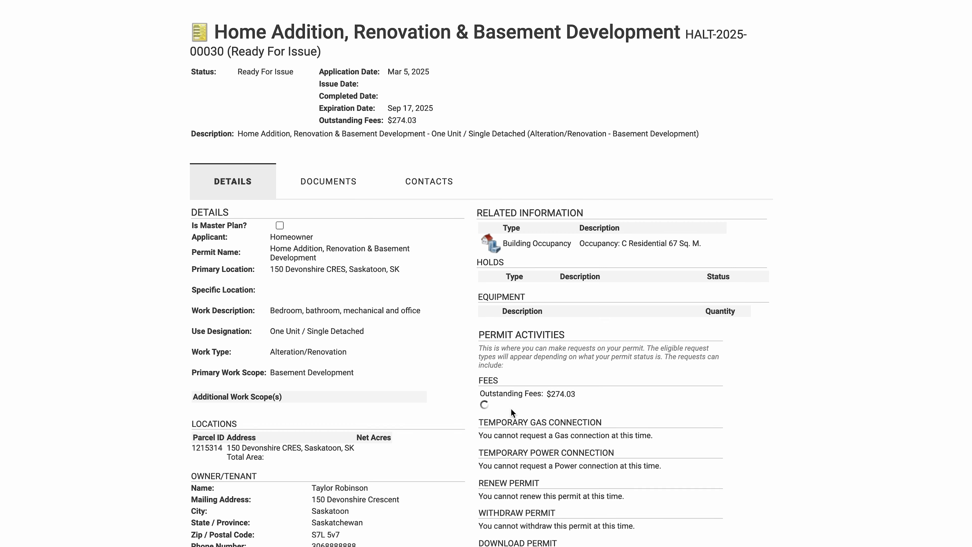
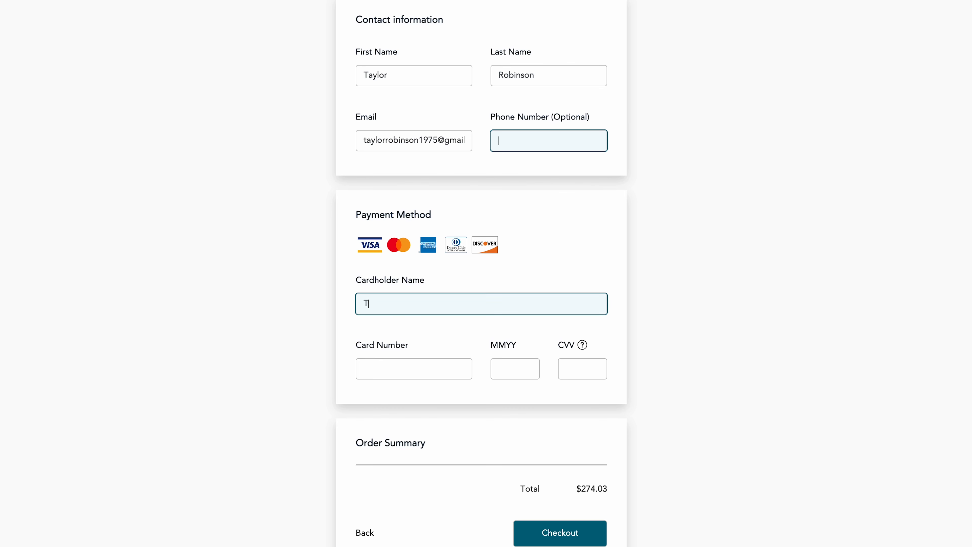
key(Tab)
text(42424242)
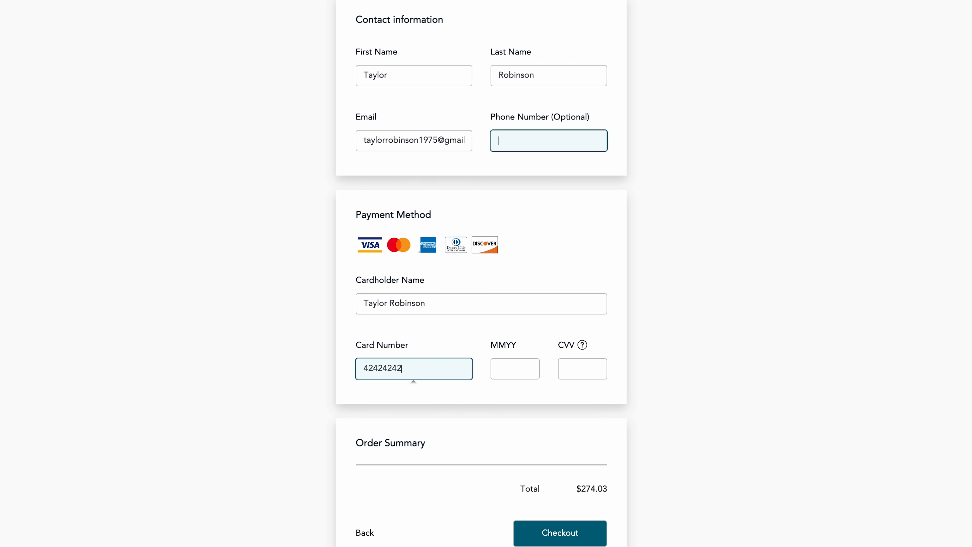
text(42424242)
key(Tab)
text(0629)
key(Tab)
key(Tab)
text(345)
key(Return)
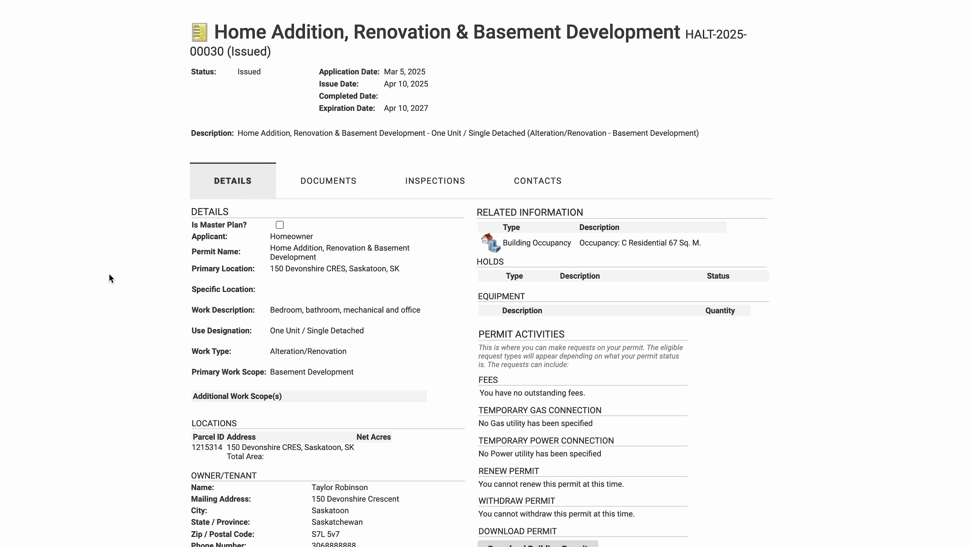
scroll(111, 274, down, 10)
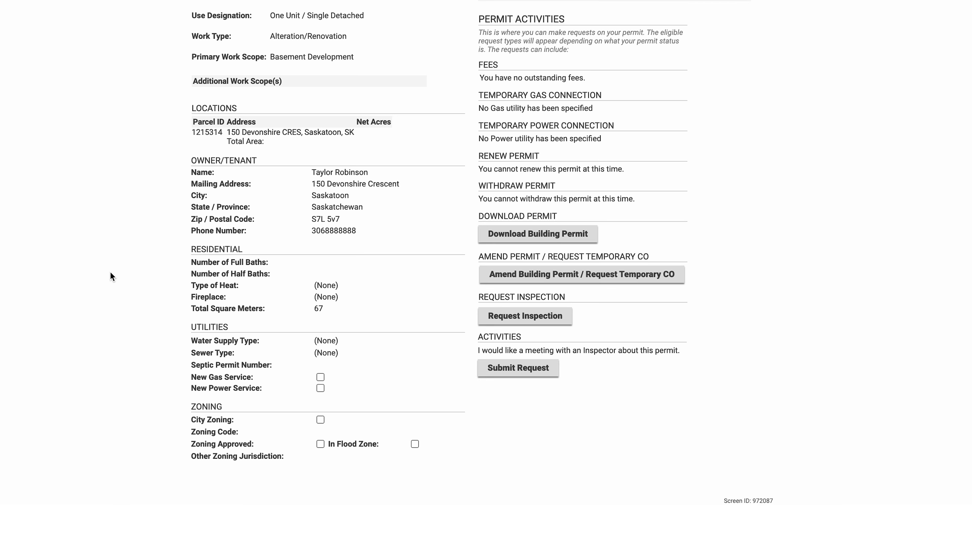
click(496, 232)
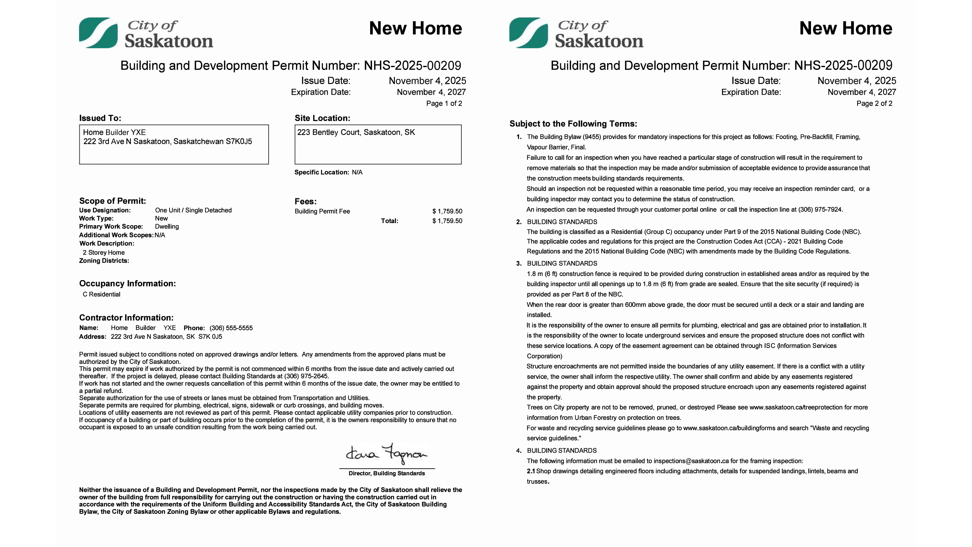